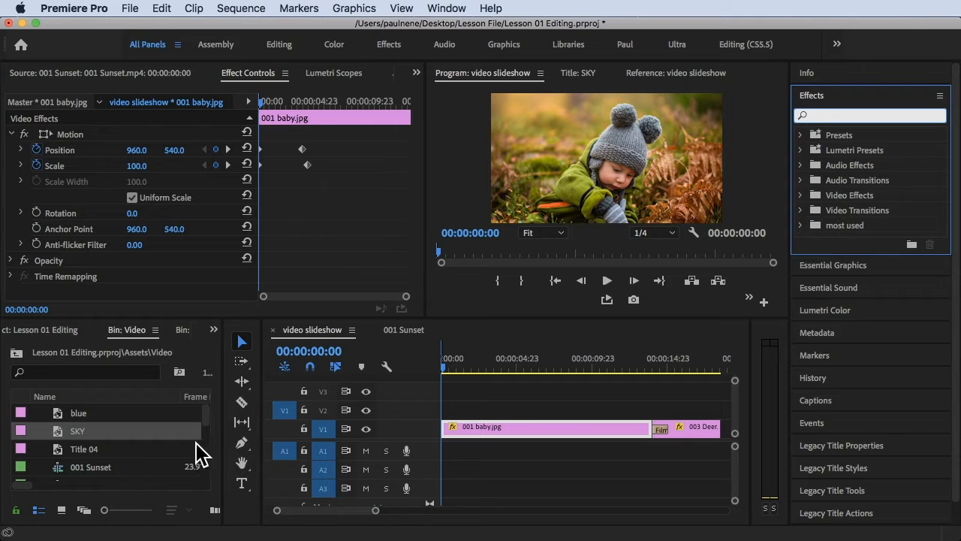
# - Create a new adjustment layer in the project bin
pyautogui.click(183, 450)
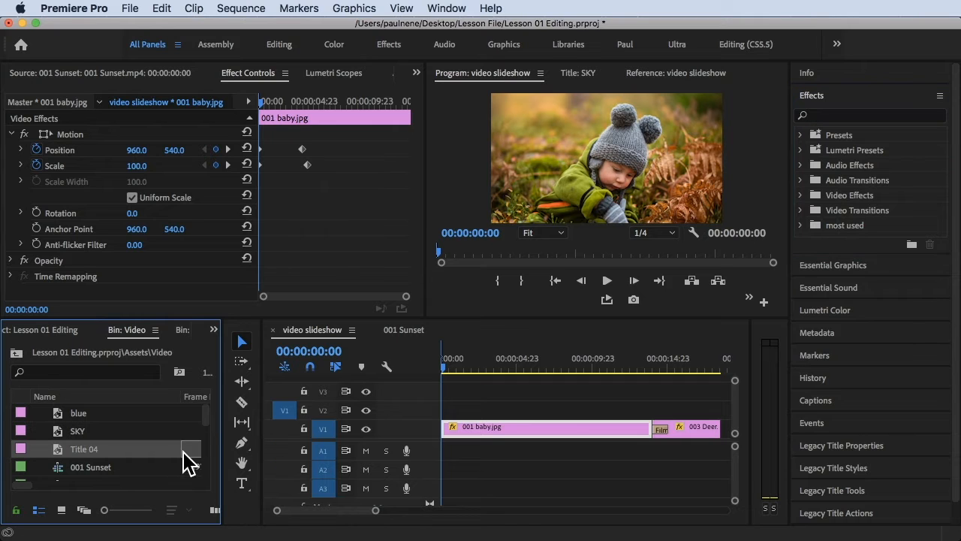
pyautogui.click(127, 9)
pyautogui.moveTo(301, 26)
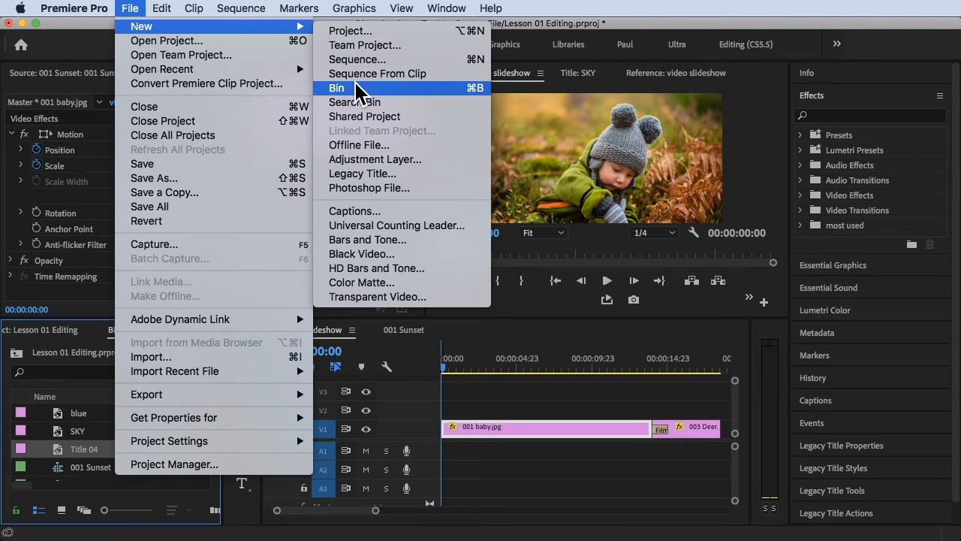
pyautogui.click(377, 159)
pyautogui.click(573, 338)
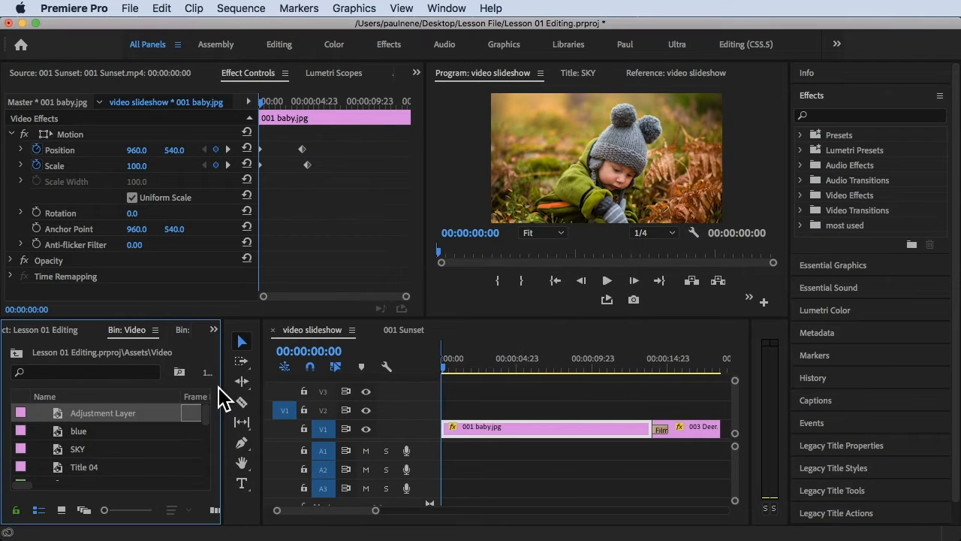
# - Place the adjustment layer on track V2 above 001 baby.jpg from the sequence start, then select it in the timeline
pyautogui.click(106, 414)
pyautogui.press('Return')
pyautogui.moveTo(60, 427); pyautogui.dragTo(661, 414)
pyautogui.click(451, 367)
pyautogui.moveTo(466, 366); pyautogui.dragTo(498, 361)
pyautogui.click(497, 409)
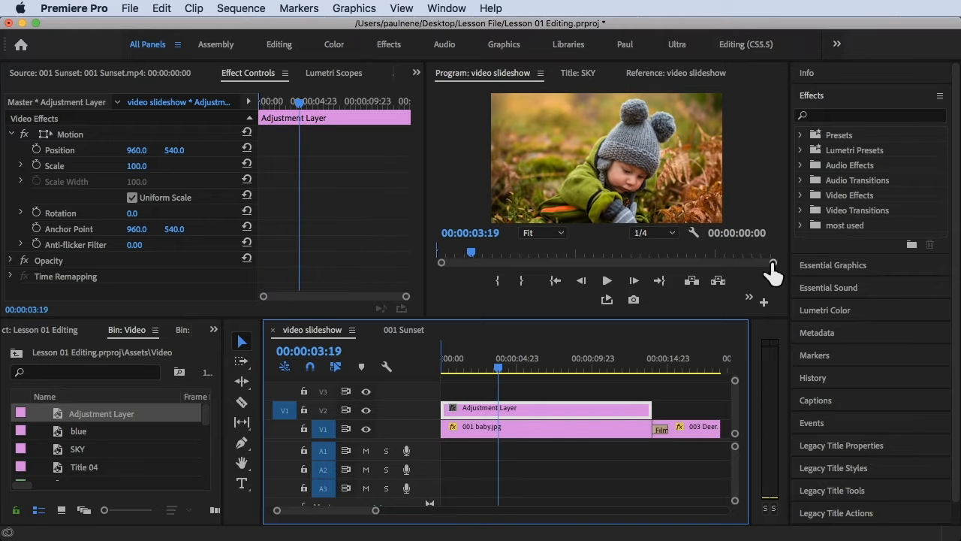
# - Open Lumetri Color for the adjustment layer and set Basic Correction Saturation to 0.0
pyautogui.click(828, 100)
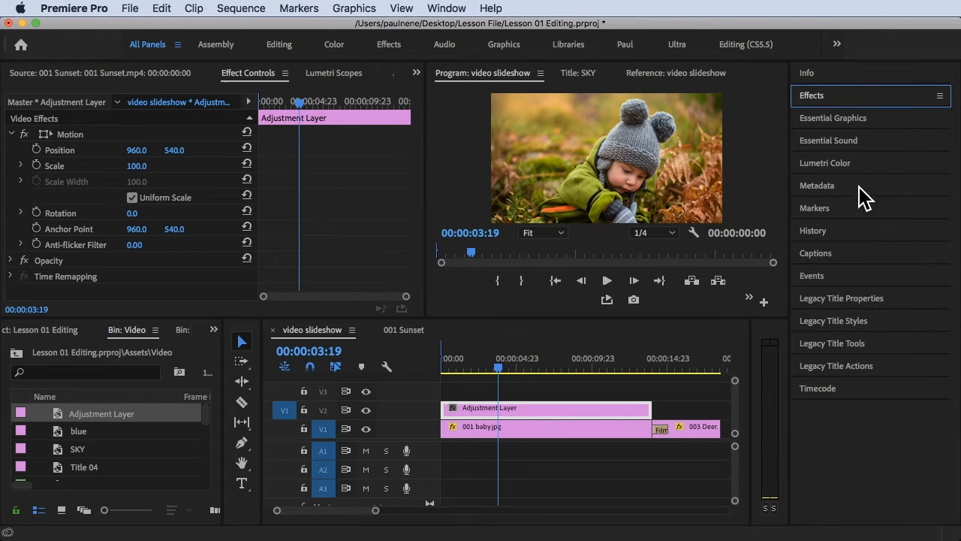
pyautogui.click(839, 167)
pyautogui.scroll(-10, 844, 314)
pyautogui.scroll(10, 844, 314)
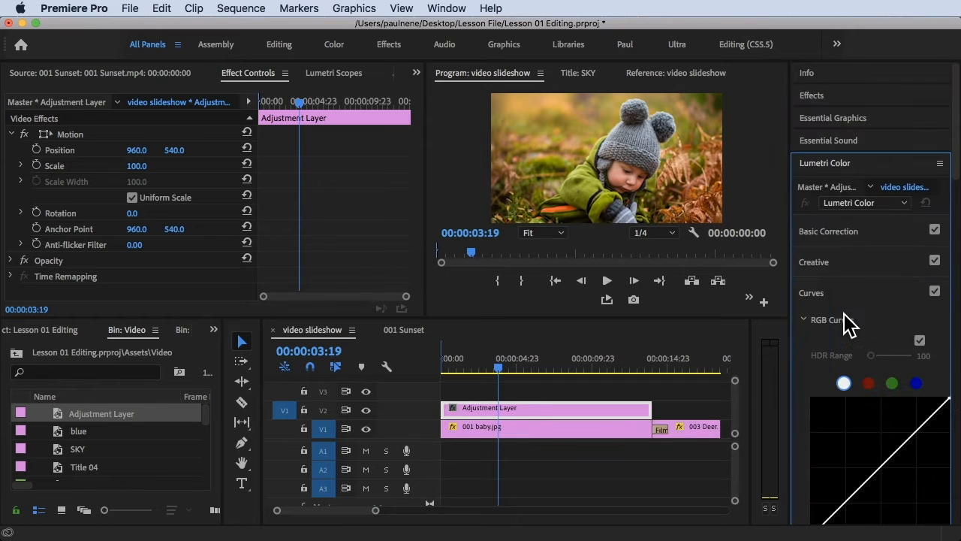
pyautogui.click(840, 239)
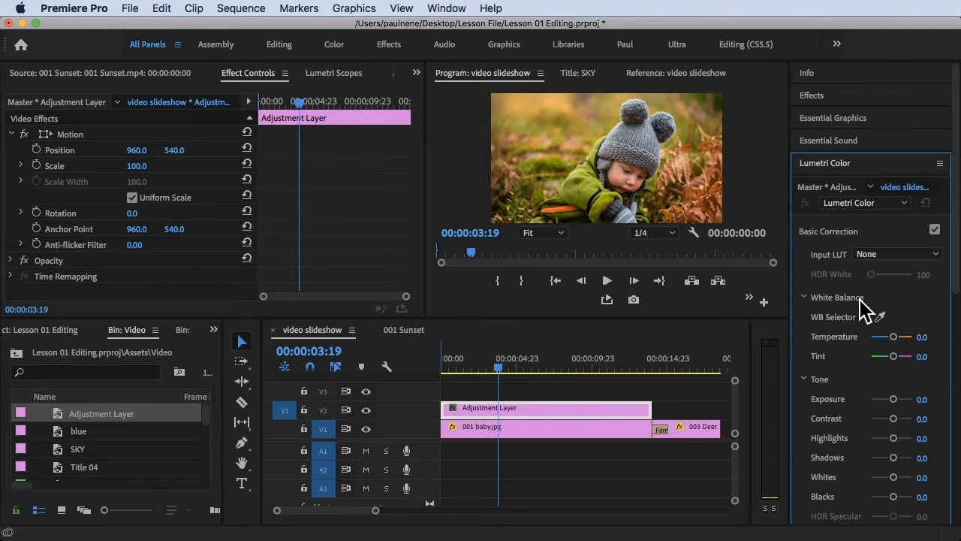
pyautogui.scroll(-5, 864, 308)
pyautogui.click(893, 279)
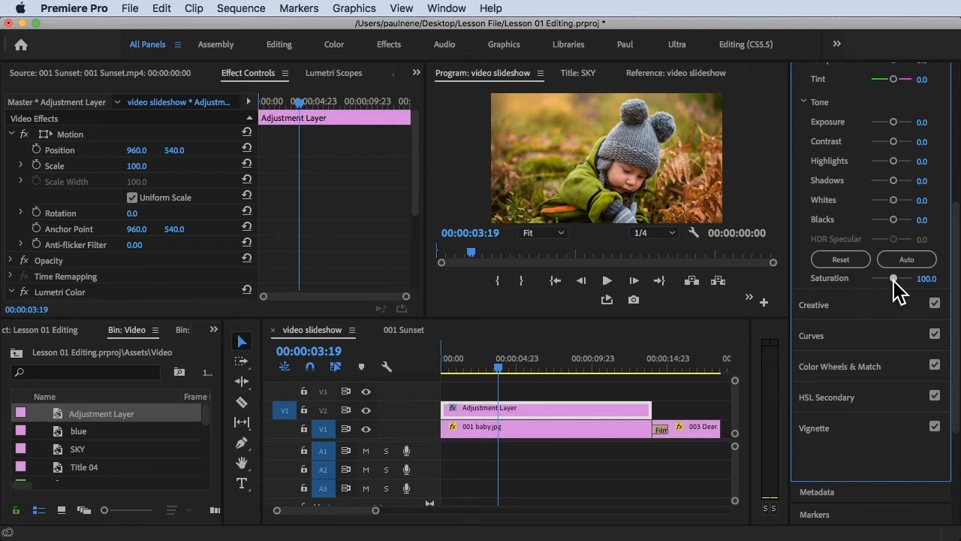
pyautogui.moveTo(884, 279); pyautogui.dragTo(852, 287)
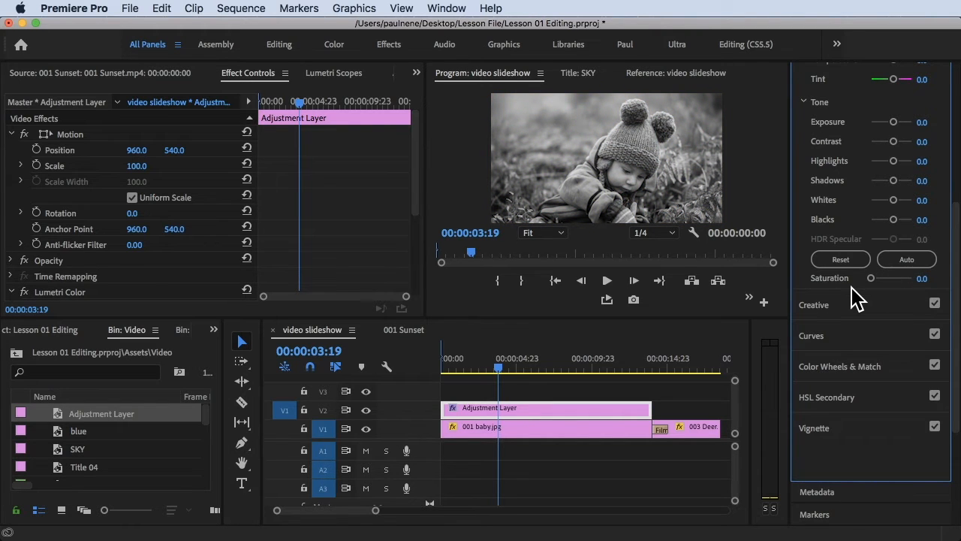
# - Raise Exposure to 0.8 and Contrast to 67.3 in Basic Correction
pyautogui.scroll(5, 856, 300)
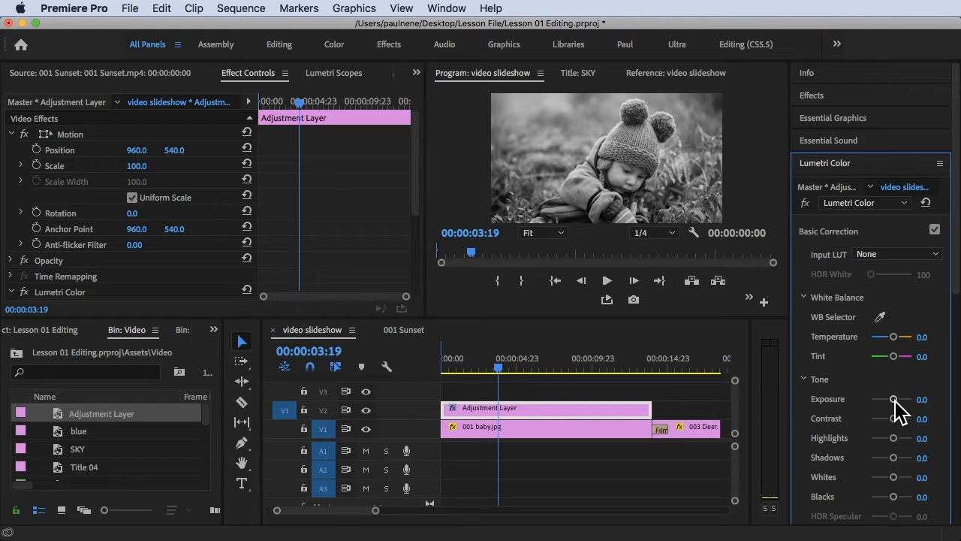
pyautogui.moveTo(898, 398); pyautogui.dragTo(893, 398)
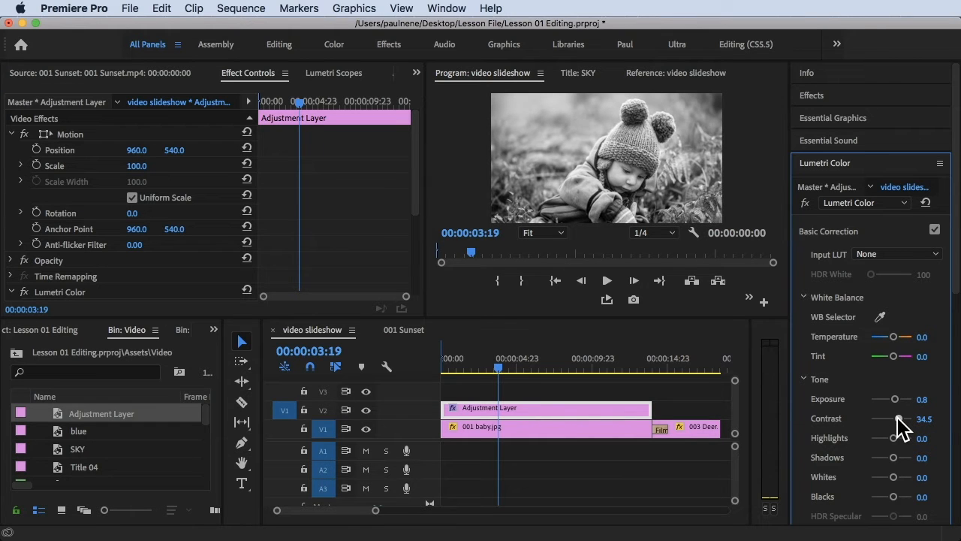
pyautogui.moveTo(905, 421); pyautogui.dragTo(919, 420)
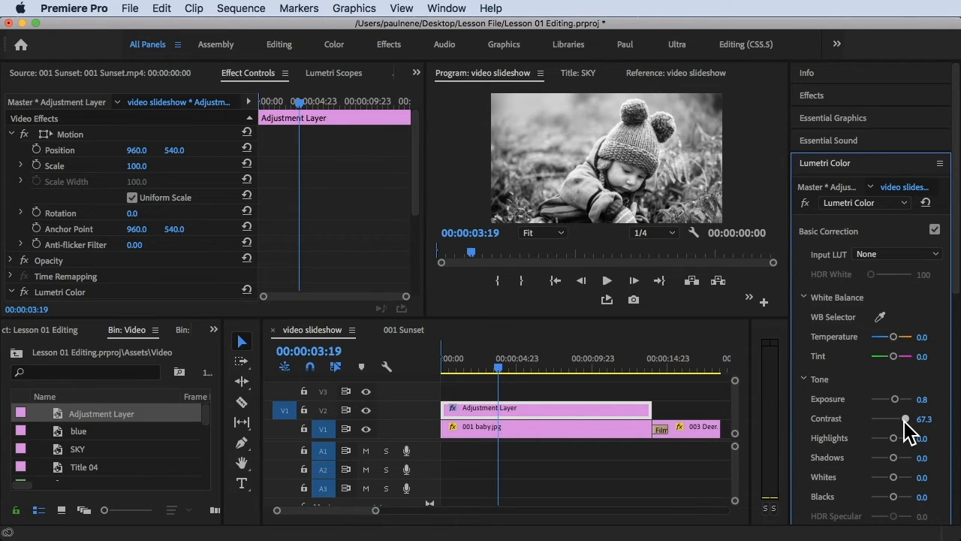
# - Add a point on the lower part of the RGB curve and pull it slightly down
pyautogui.scroll(-10, 885, 383)
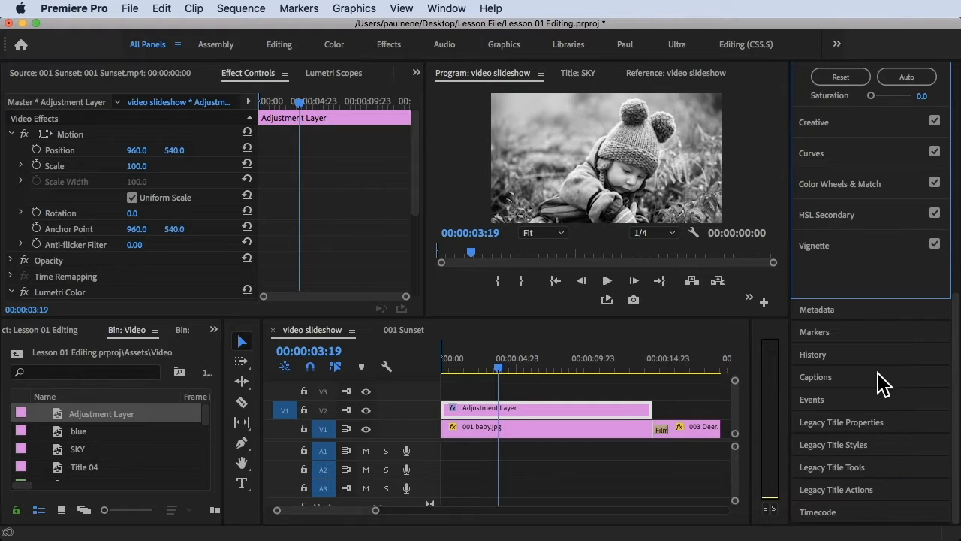
pyautogui.click(826, 154)
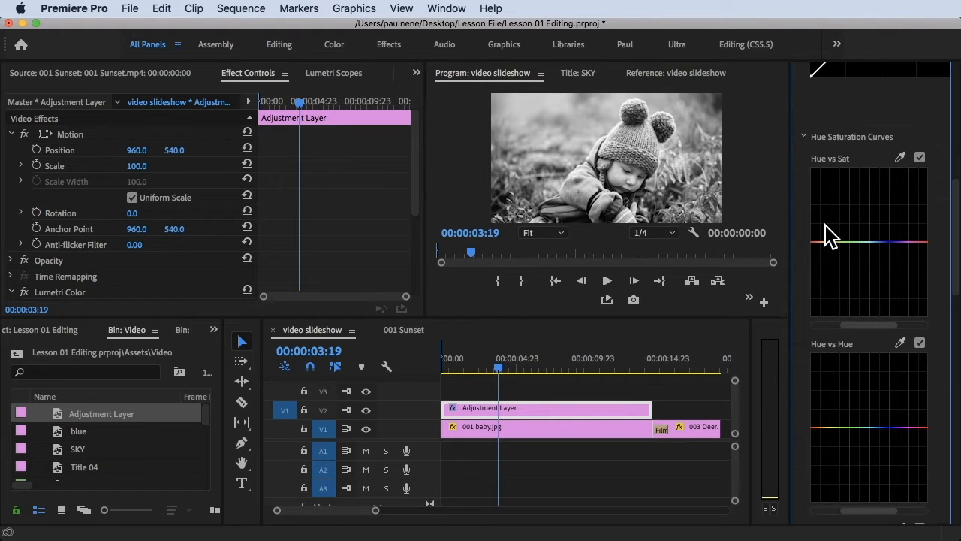
pyautogui.scroll(5, 860, 145)
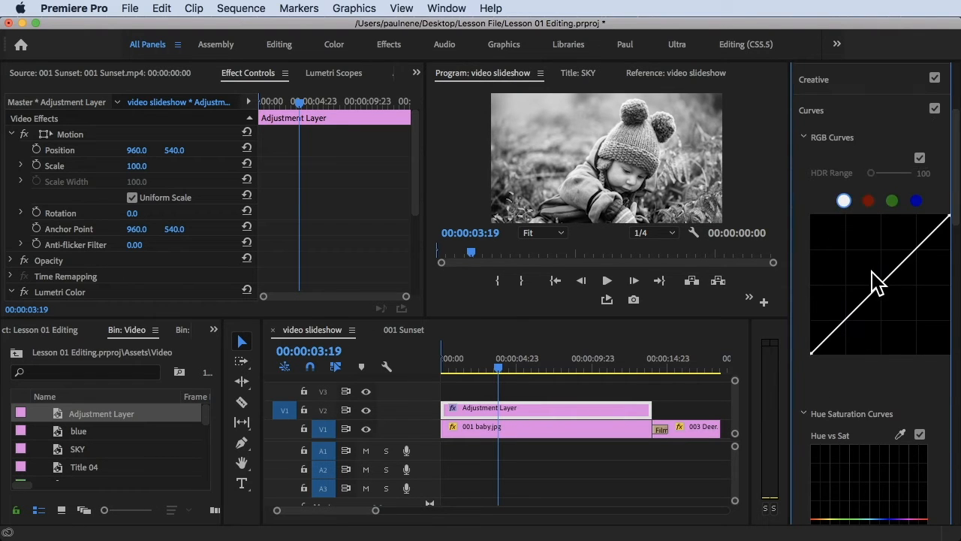
pyautogui.click(849, 316)
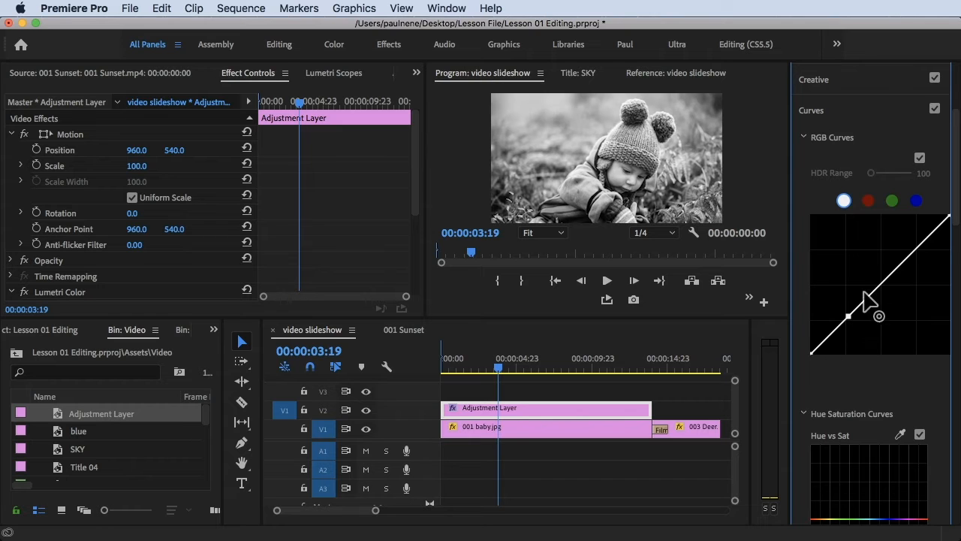
pyautogui.moveTo(848, 315)
pyautogui.mouseDown()
pyautogui.moveTo(842, 308)
pyautogui.moveTo(848, 319)
pyautogui.mouseUp()
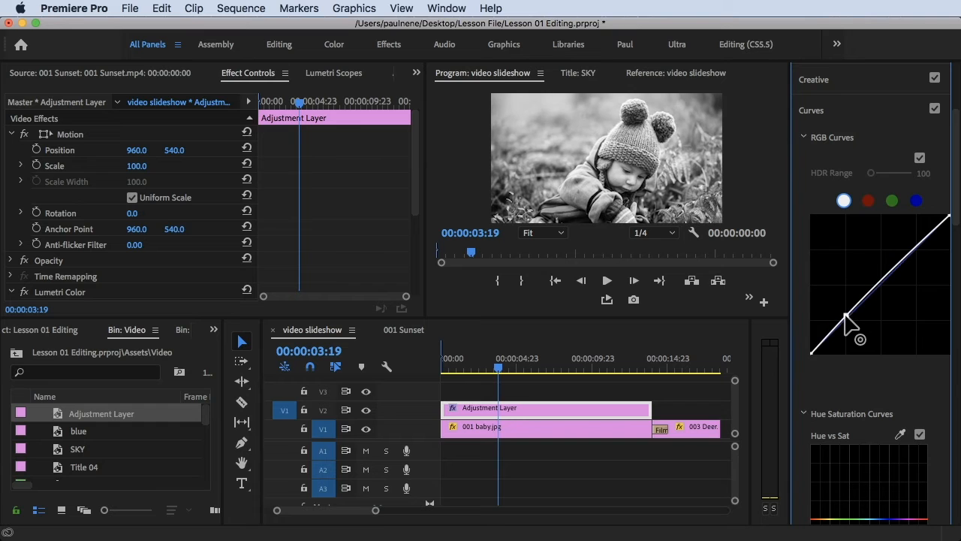
# - Trim the adjustment layer's start to begin about one second into the sequence
pyautogui.scroll(4, 830, 252)
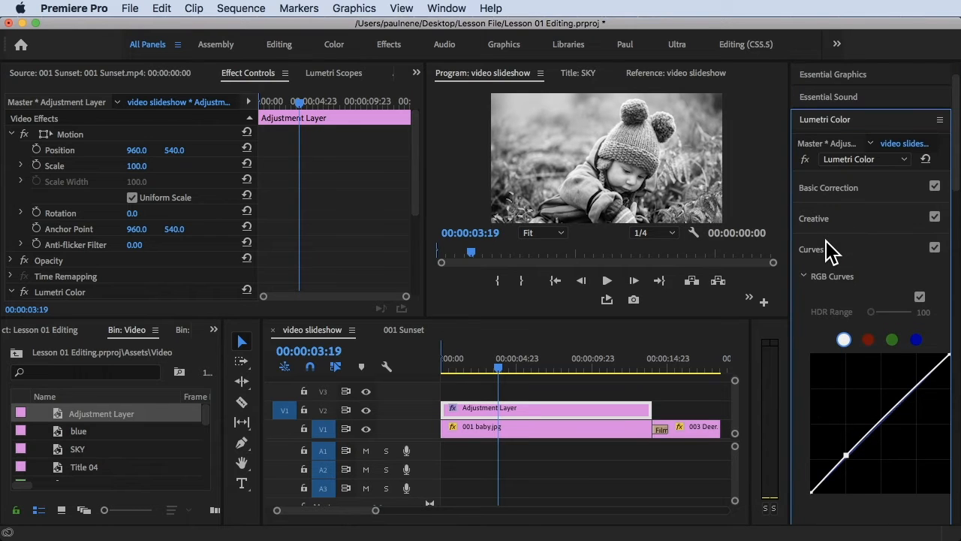
pyautogui.click(828, 187)
pyautogui.click(498, 366)
pyautogui.moveTo(502, 359); pyautogui.dragTo(473, 367)
pyautogui.moveTo(444, 408); pyautogui.dragTo(464, 407)
# - Preview the sequence and apply the default transition to the adjustment layer's start
pyautogui.moveTo(473, 368); pyautogui.dragTo(419, 365)
pyautogui.press('space')
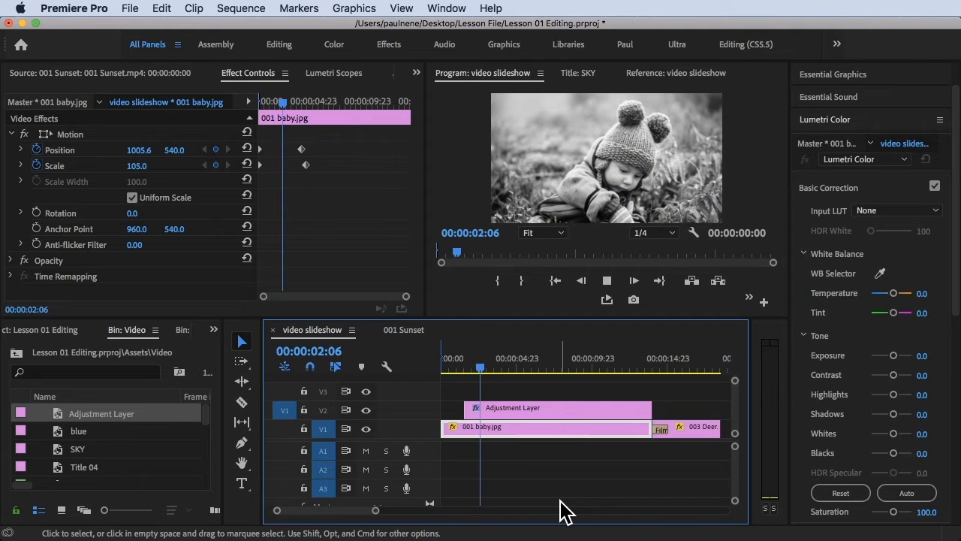
pyautogui.moveTo(488, 365); pyautogui.dragTo(456, 368)
pyautogui.click(467, 407)
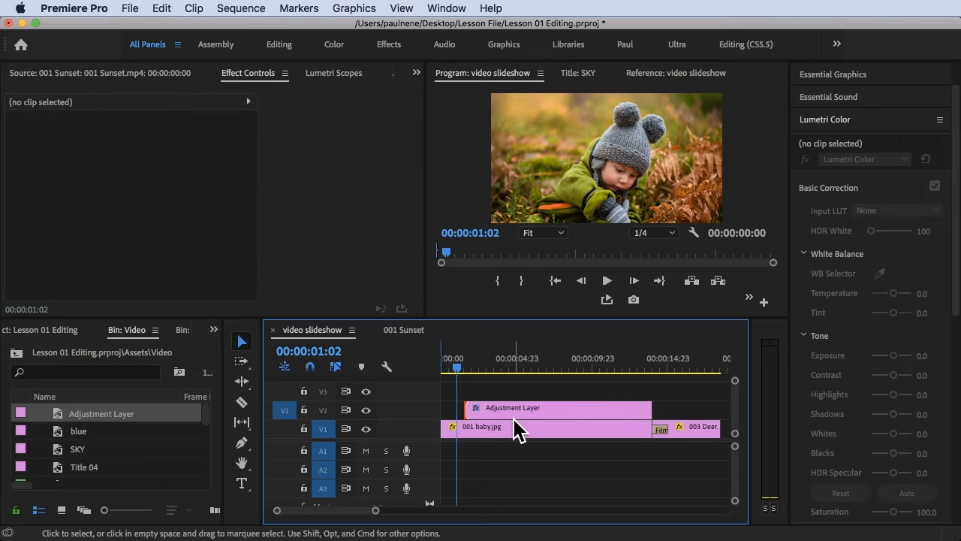
pyautogui.hotkey('shift', 'd')
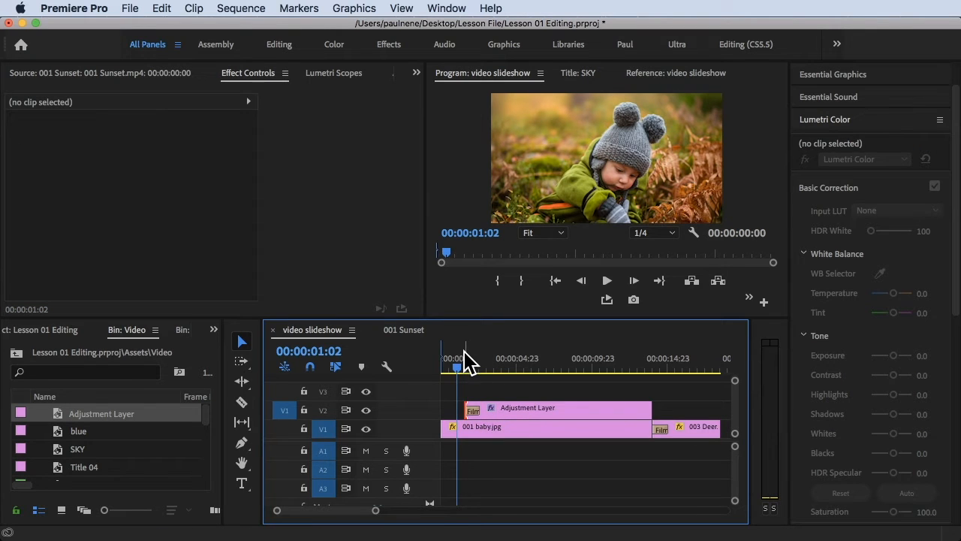
# - Preview the start of the sequence and undo the transition on the adjustment layer
pyautogui.click(455, 357)
pyautogui.press('c')
pyautogui.press('space')
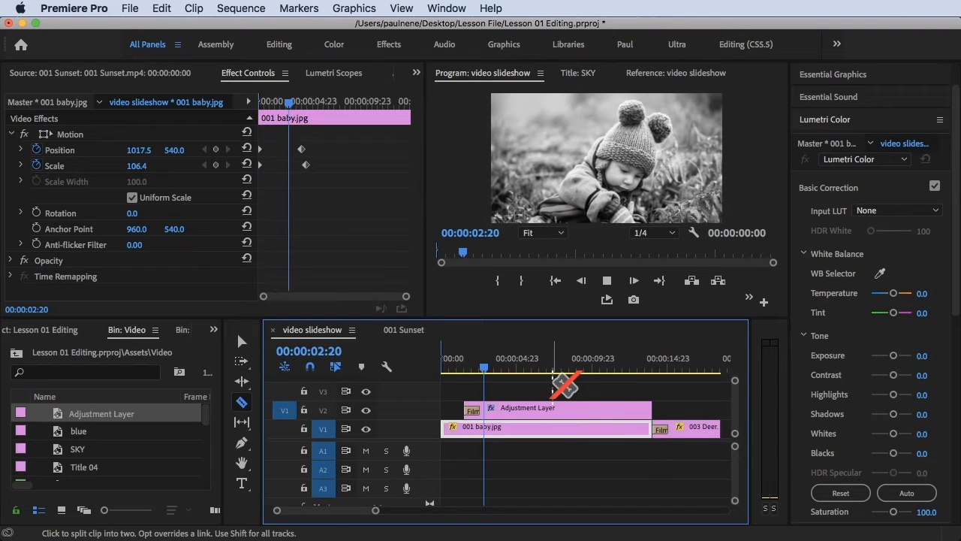
pyautogui.press('space')
pyautogui.moveTo(509, 369); pyautogui.dragTo(468, 373)
pyautogui.press('super+z')
# - Extend the adjustment layer's start back to the beginning of the sequence
pyautogui.press('v')
pyautogui.moveTo(468, 409); pyautogui.dragTo(412, 402)
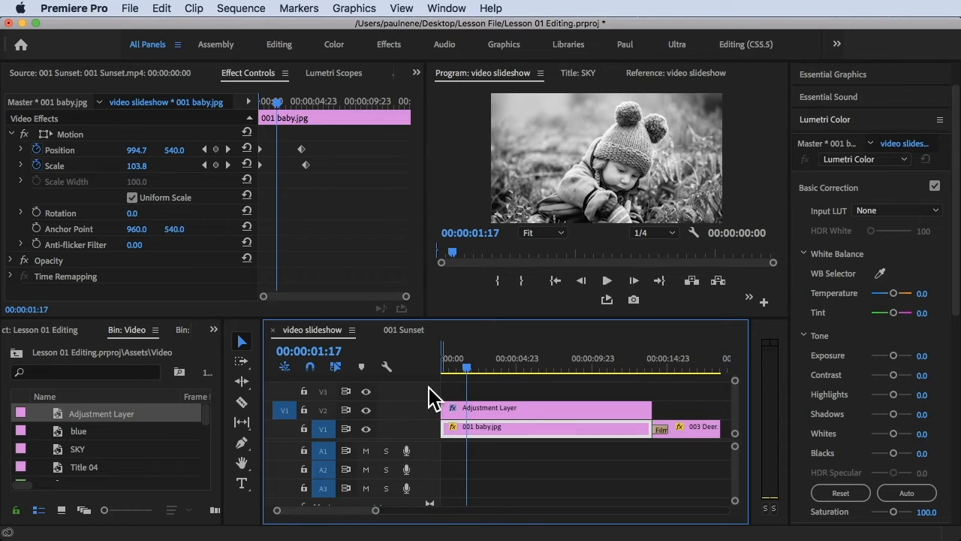
pyautogui.moveTo(467, 362); pyautogui.dragTo(459, 362)
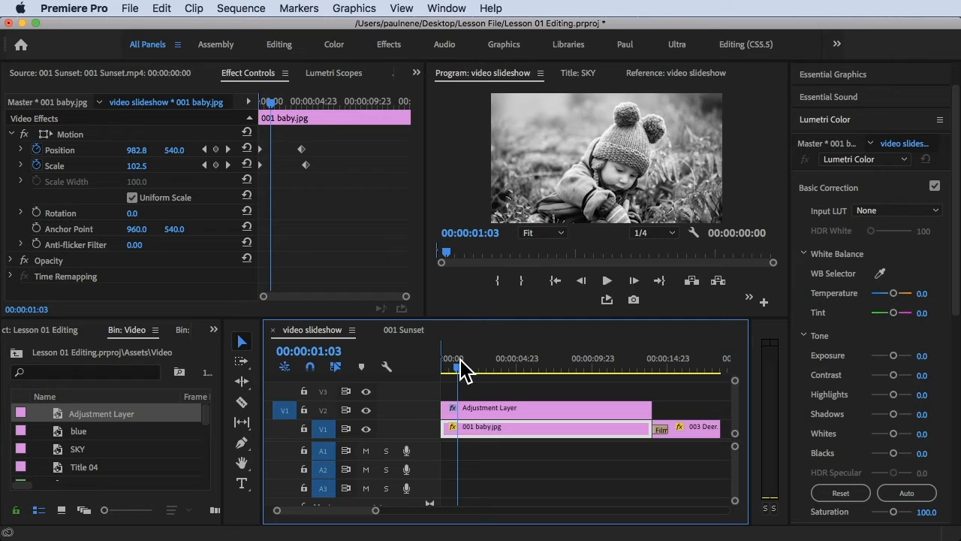
# - Select the adjustment layer and expand its Opacity controls in Effect Controls
pyautogui.click(508, 397)
pyautogui.click(507, 408)
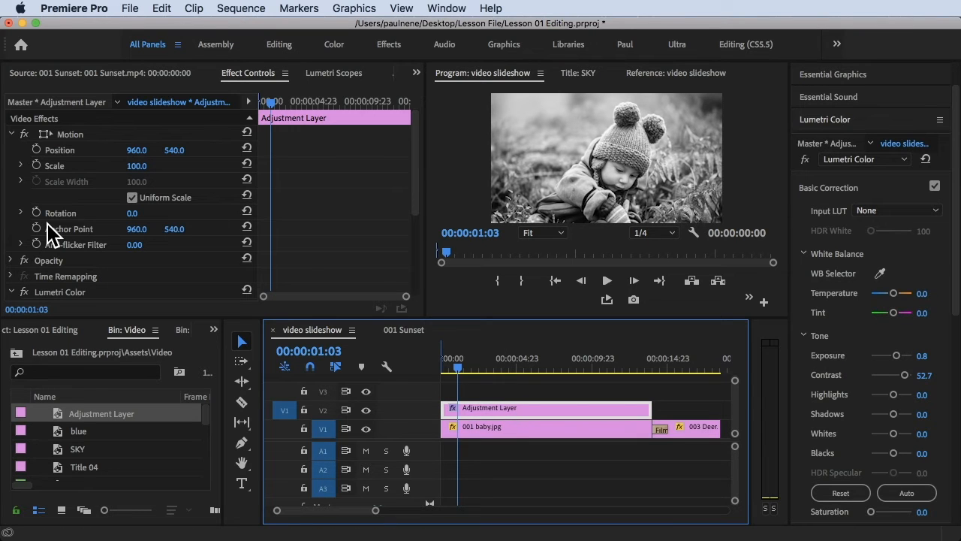
pyautogui.scroll(-3, 94, 276)
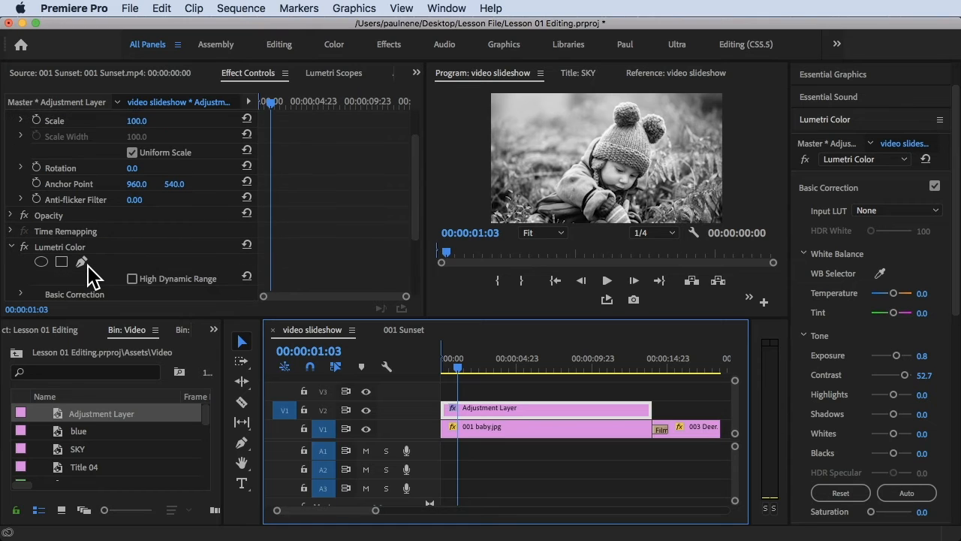
pyautogui.scroll(3, 94, 277)
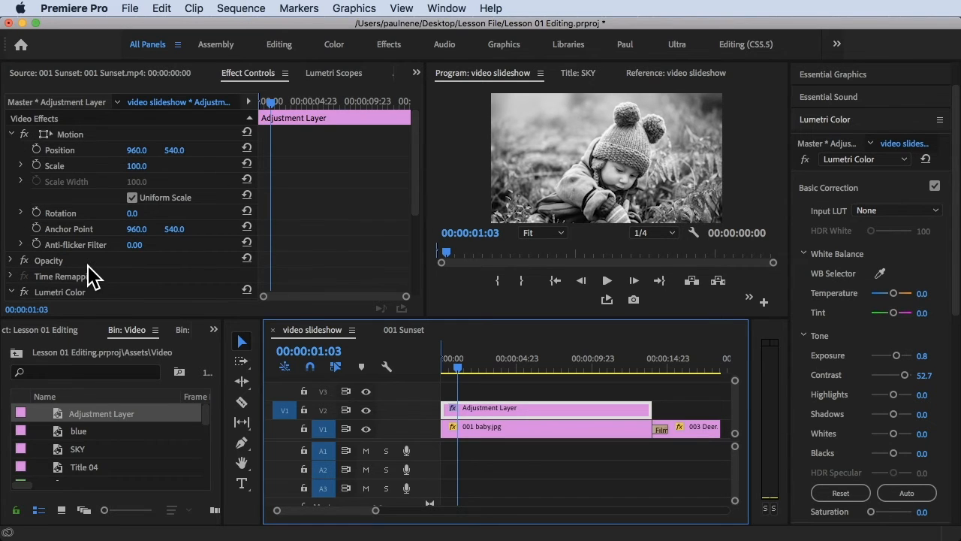
pyautogui.doubleClick(488, 408)
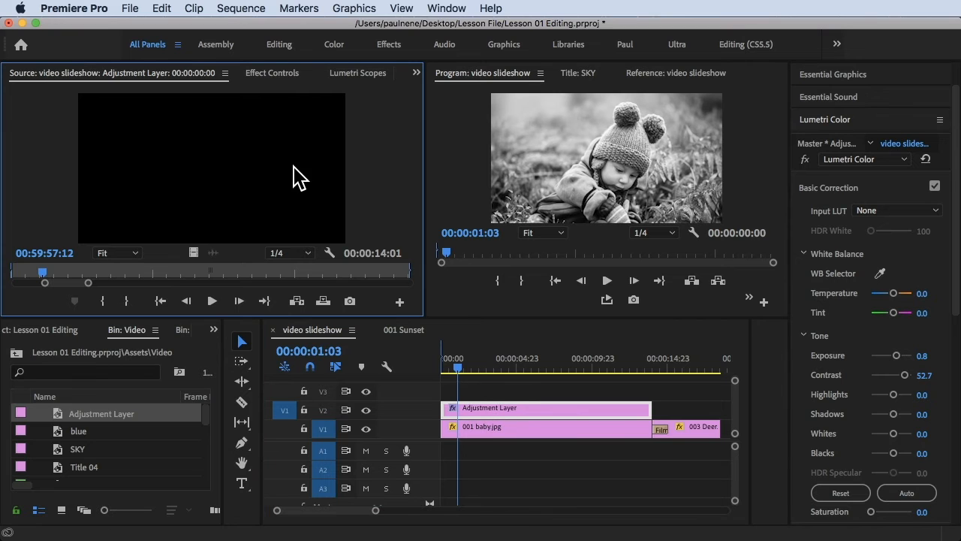
pyautogui.click(271, 75)
pyautogui.scroll(-6, 105, 269)
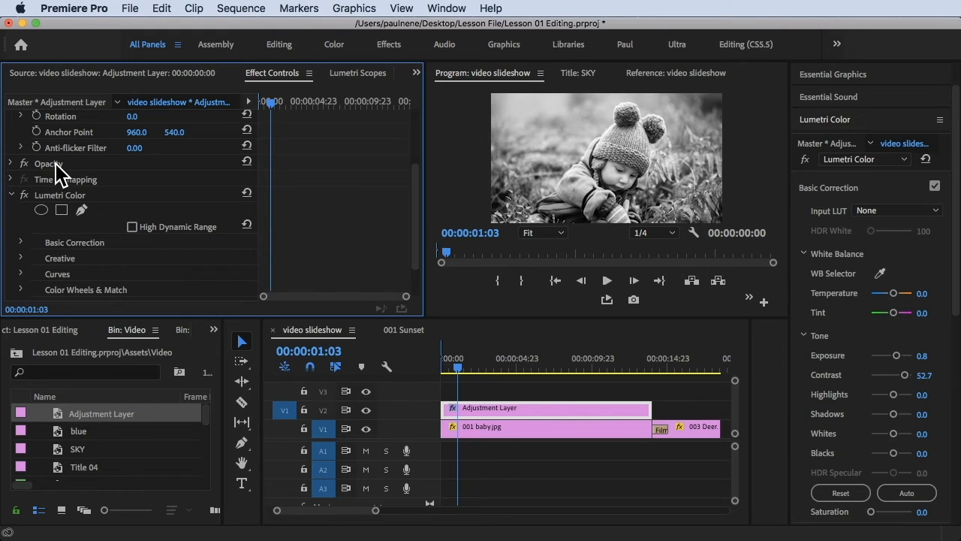
pyautogui.click(10, 164)
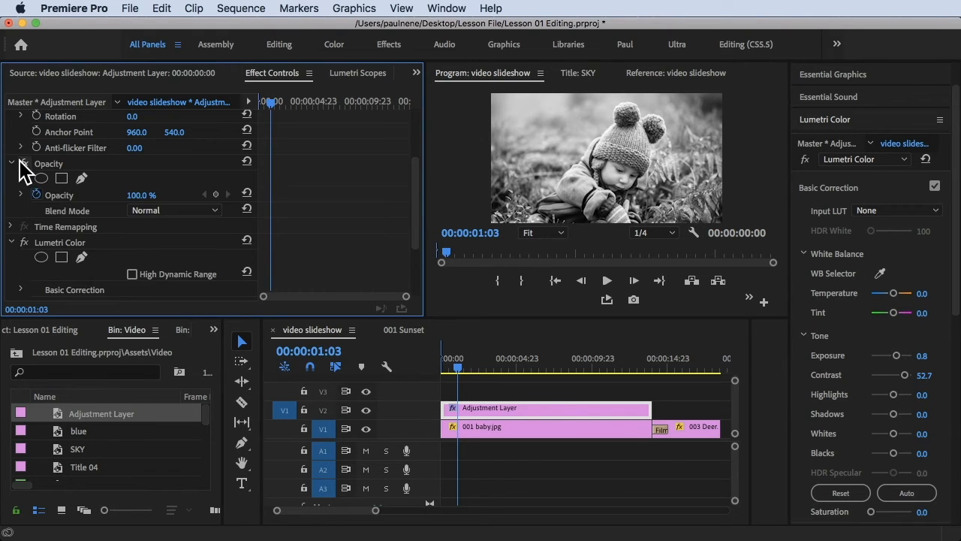
# - At the sequence start, add an Opacity keyframe on the adjustment layer set to 0.0%
pyautogui.scroll(2, 117, 236)
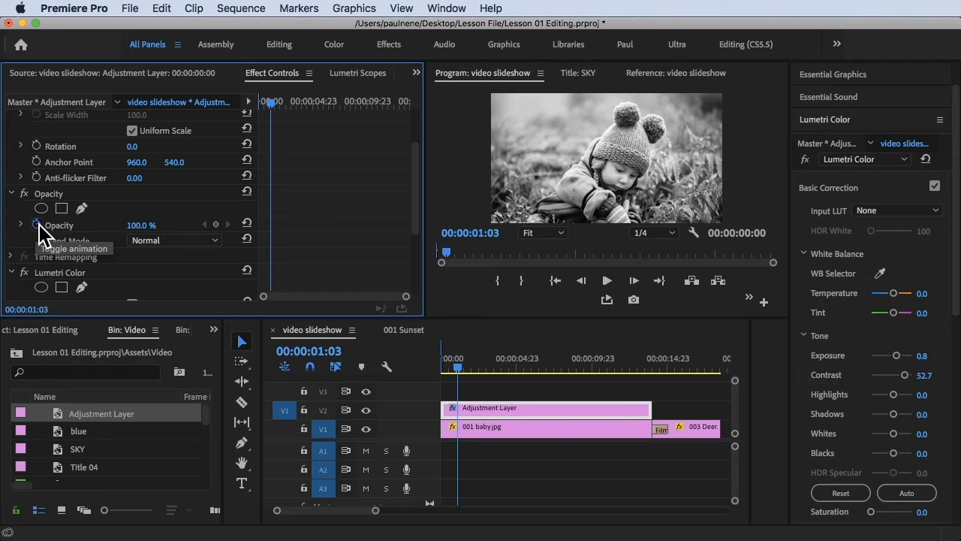
pyautogui.click(456, 366)
pyautogui.moveTo(456, 365); pyautogui.dragTo(440, 365)
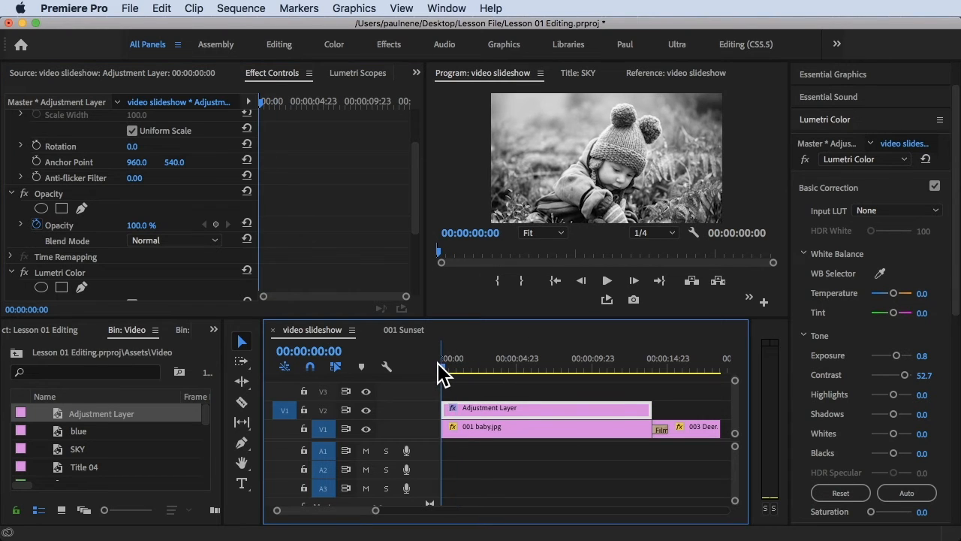
pyautogui.click(45, 233)
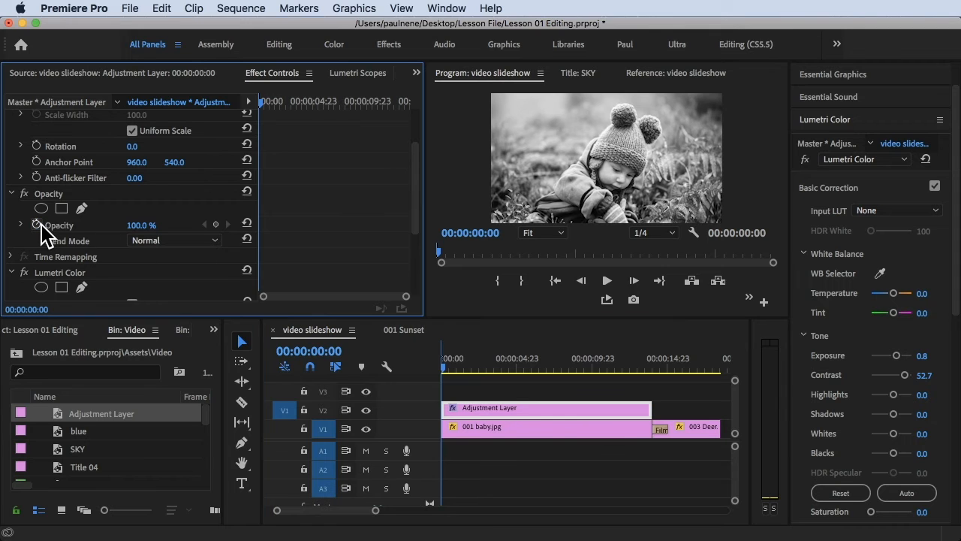
pyautogui.click(39, 226)
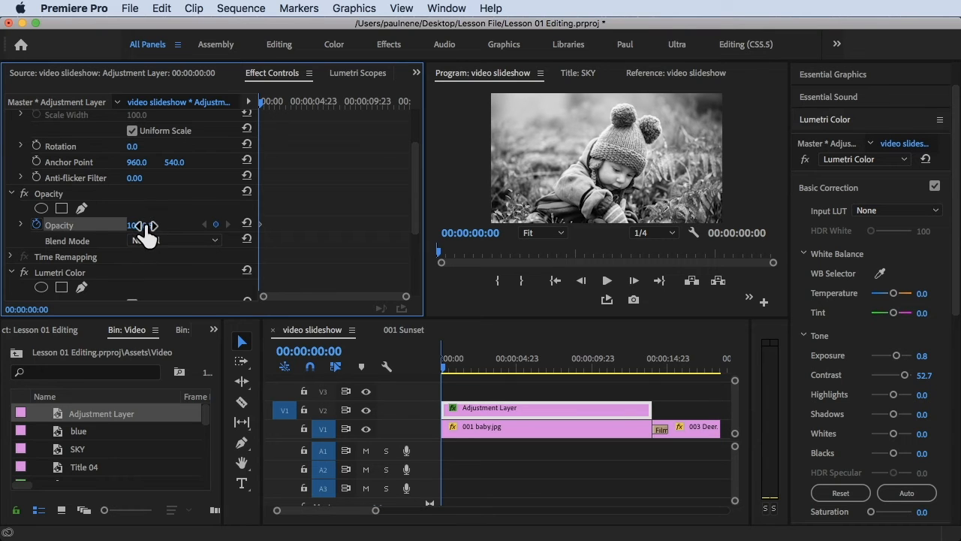
pyautogui.moveTo(141, 225); pyautogui.dragTo(67, 225)
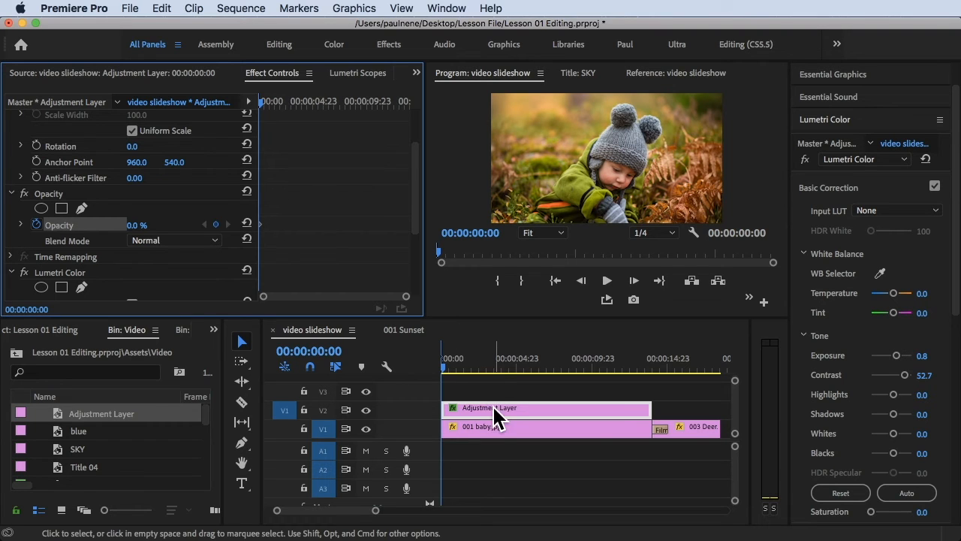
# - Move the playhead to about 00:00:04:03 and set the adjustment layer's Opacity to 100.0%, adding a keyframe
pyautogui.moveTo(446, 368); pyautogui.dragTo(461, 366)
pyautogui.click(485, 368)
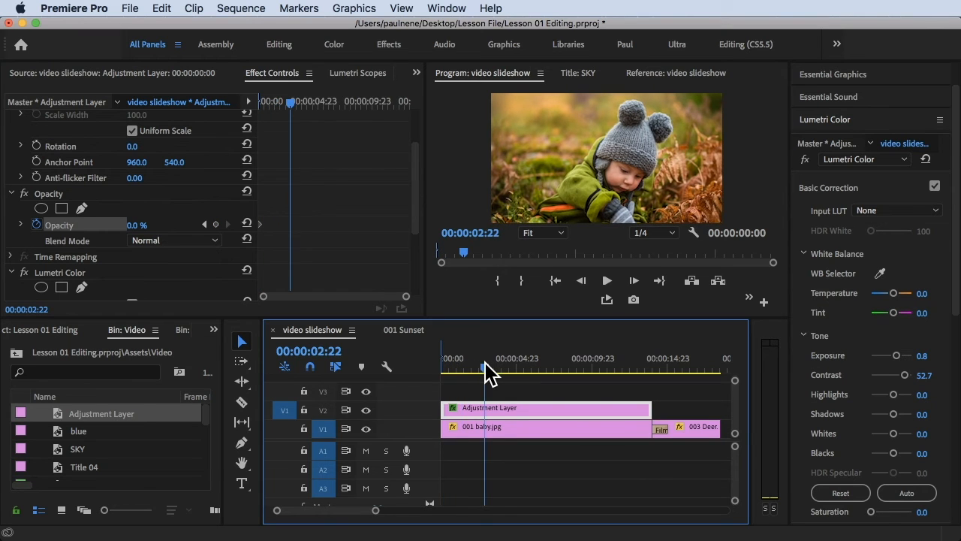
pyautogui.moveTo(485, 368); pyautogui.dragTo(504, 368)
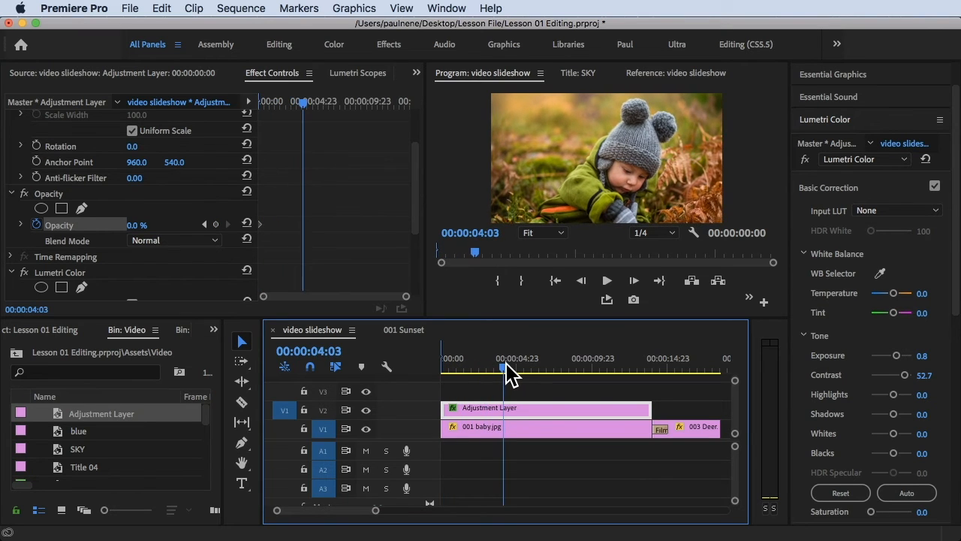
pyautogui.click(135, 232)
pyautogui.write('34')
pyautogui.press('Return')
pyautogui.moveTo(137, 226)
pyautogui.mouseDown()
pyautogui.moveTo(178, 226)
pyautogui.moveTo(149, 229)
pyautogui.mouseUp()
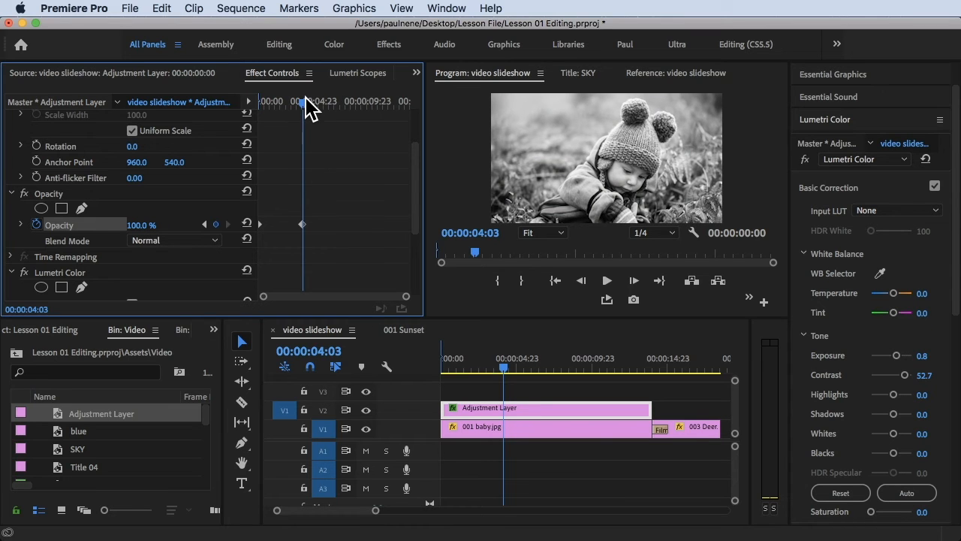
# - Play back from the sequence start to preview the black-and-white fade-in
pyautogui.moveTo(309, 108); pyautogui.dragTo(254, 103)
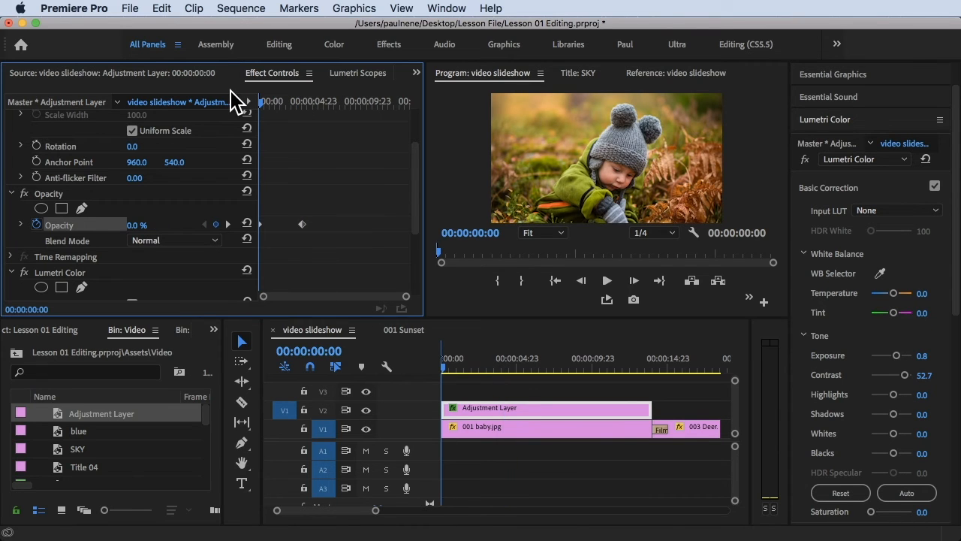
pyautogui.press('space')
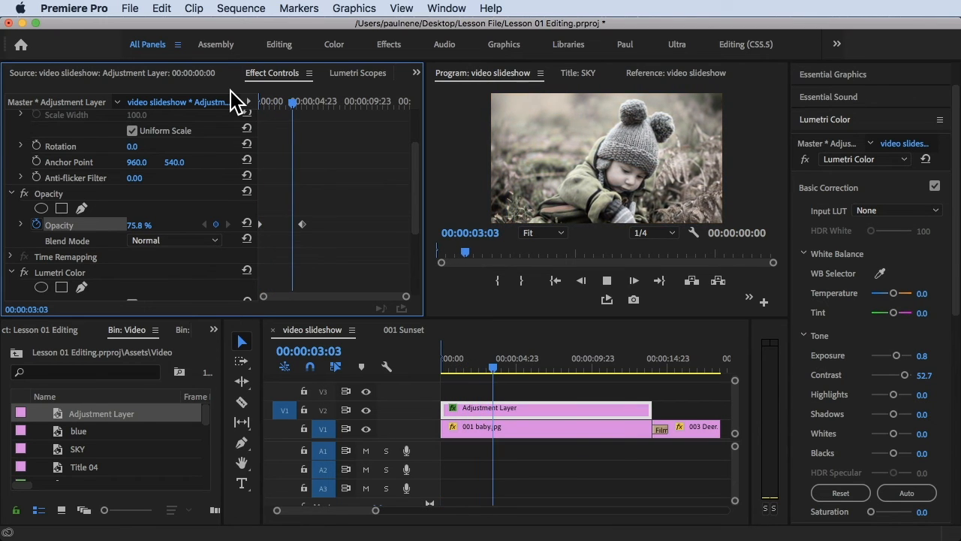
pyautogui.press('space')
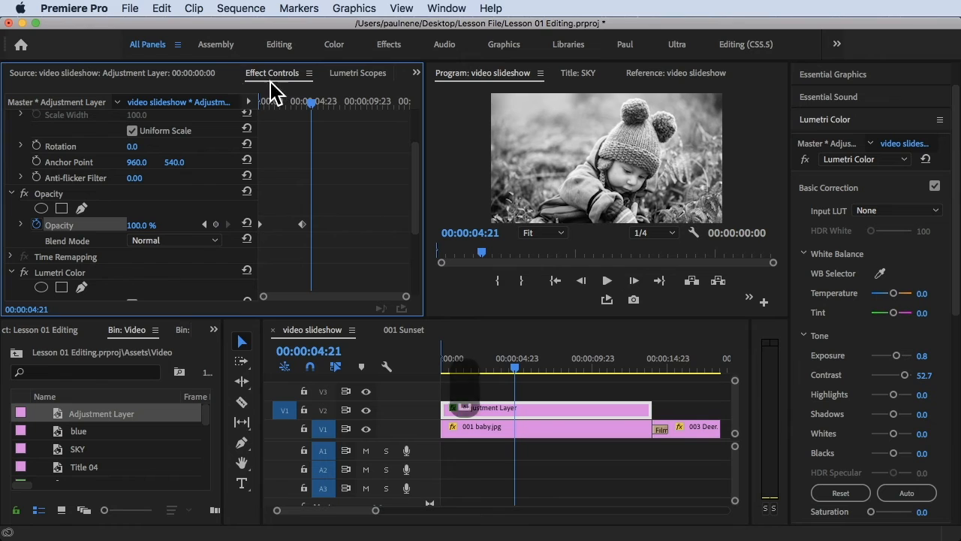
# - At 00:00:08:14, set the adjustment layer's Opacity to 0.0% to add a fade-out keyframe
pyautogui.moveTo(314, 105); pyautogui.dragTo(353, 108)
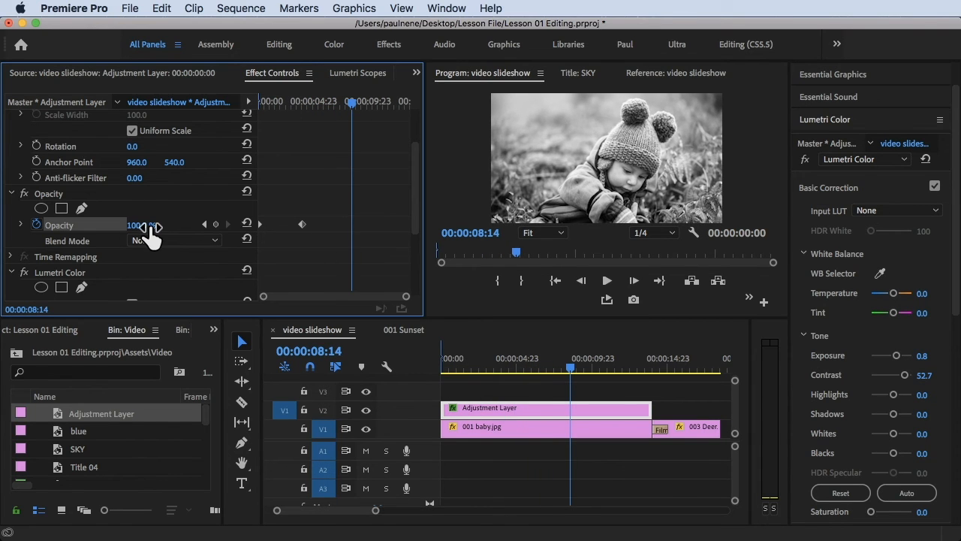
pyautogui.moveTo(139, 225); pyautogui.dragTo(67, 225)
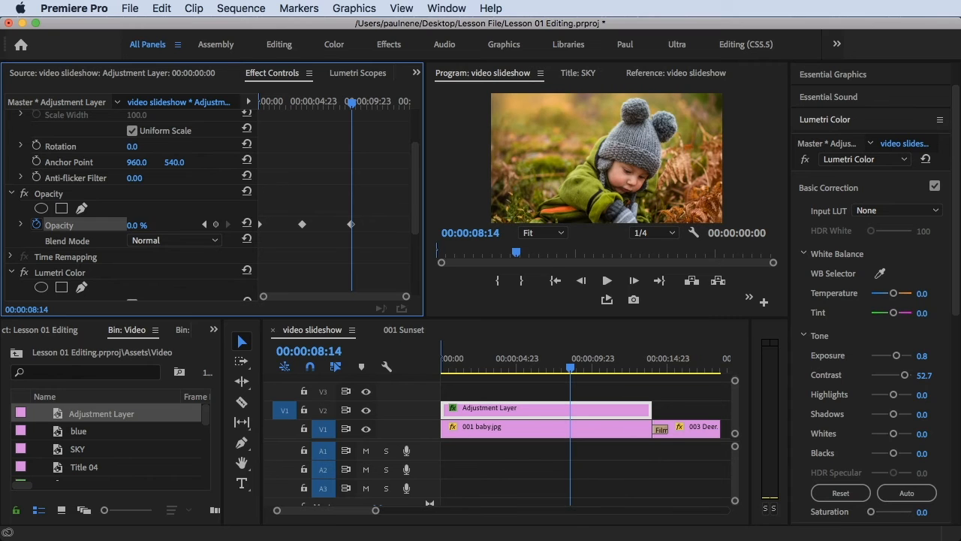
# - Preview the opacity fade in and out from the start of the sequence
pyautogui.moveTo(351, 107); pyautogui.dragTo(229, 130)
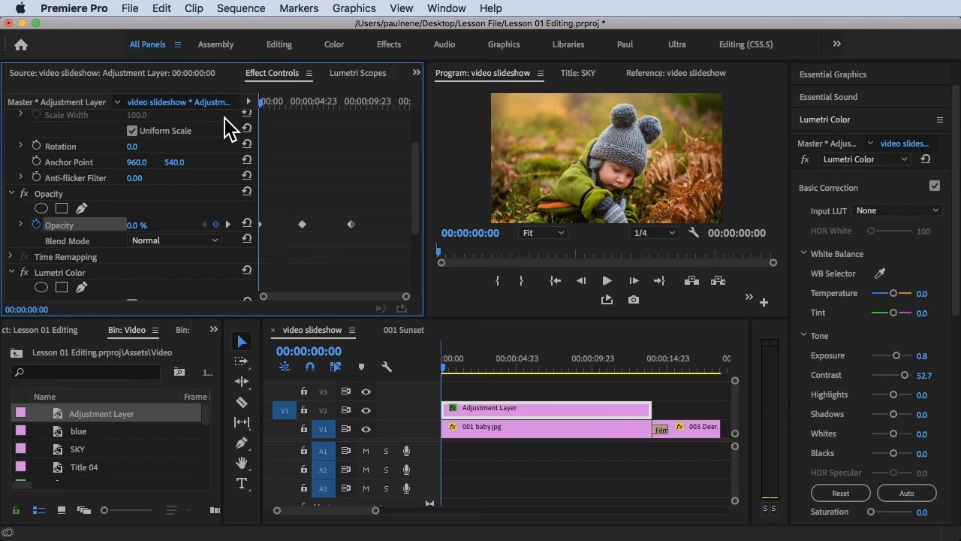
pyautogui.press('space')
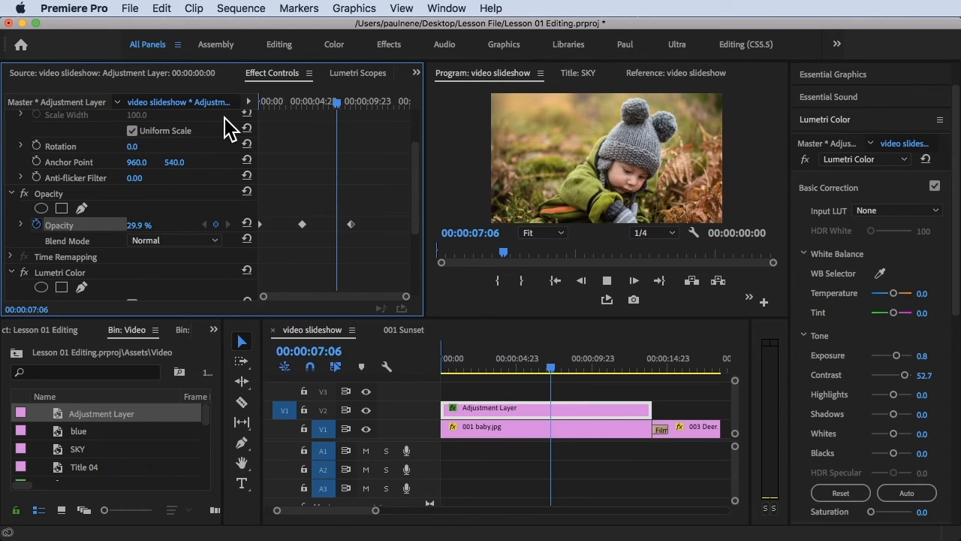
pyautogui.press('space')
pyautogui.moveTo(356, 103); pyautogui.dragTo(206, 100)
pyautogui.press('space')
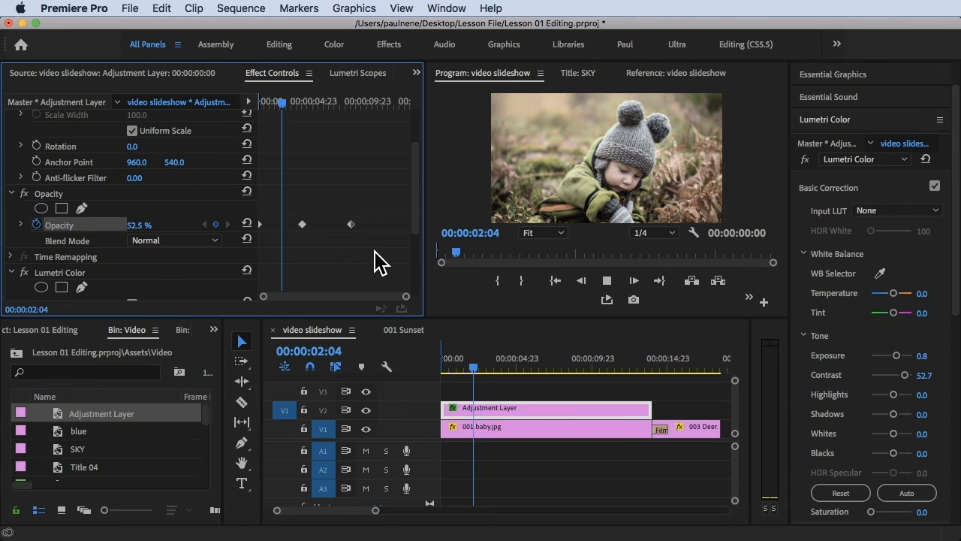
pyautogui.press('space')
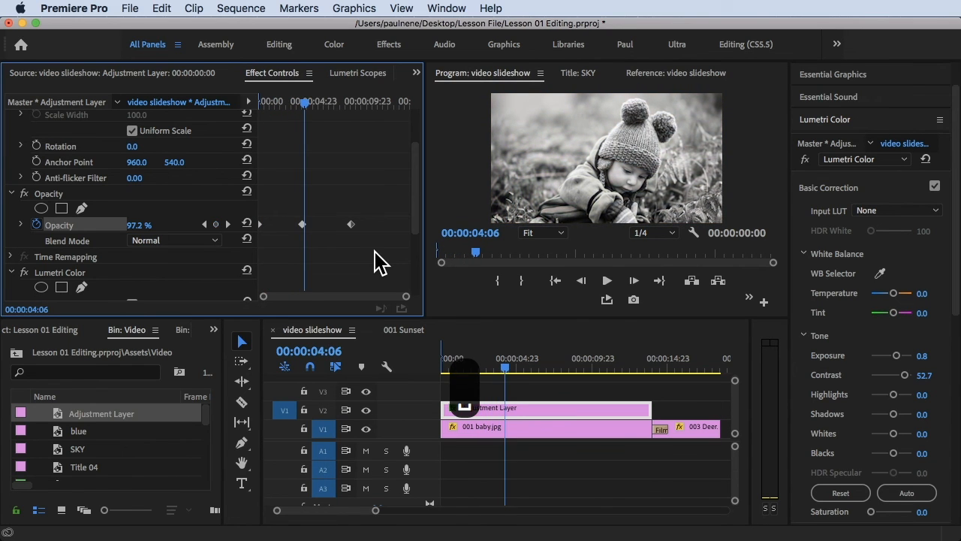
# - Return to the sequence start and play the result in a maximized Program Monitor
pyautogui.moveTo(511, 366); pyautogui.dragTo(323, 367)
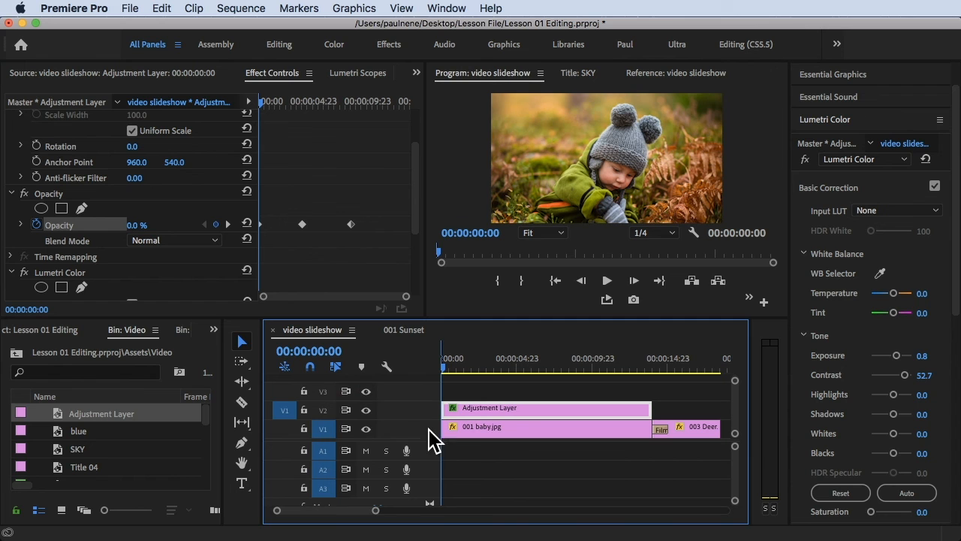
pyautogui.hotkey('ctrl', '`')
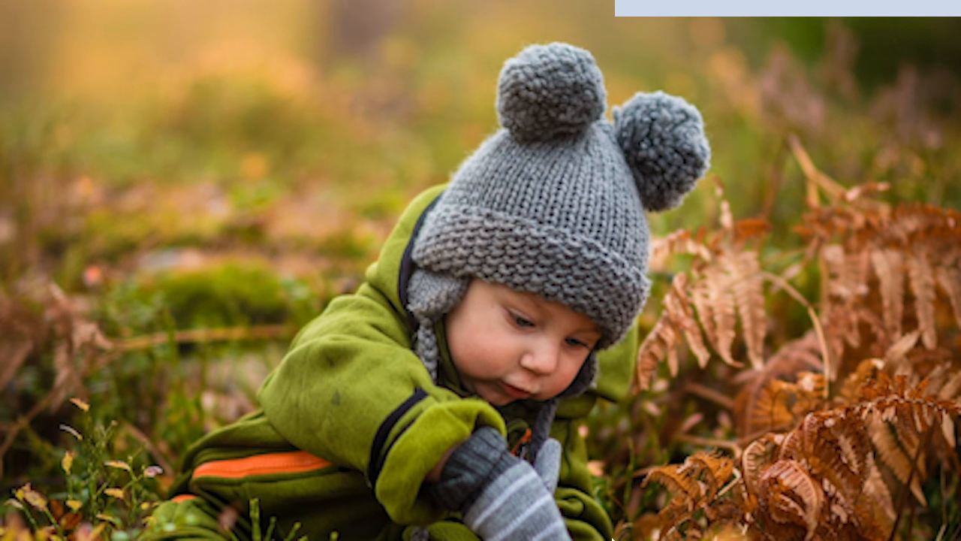
pyautogui.press('space')
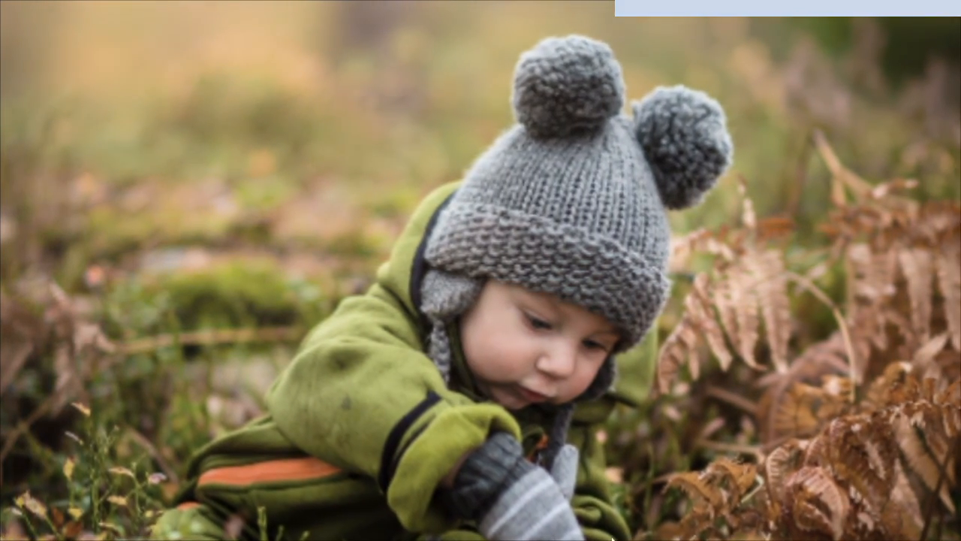